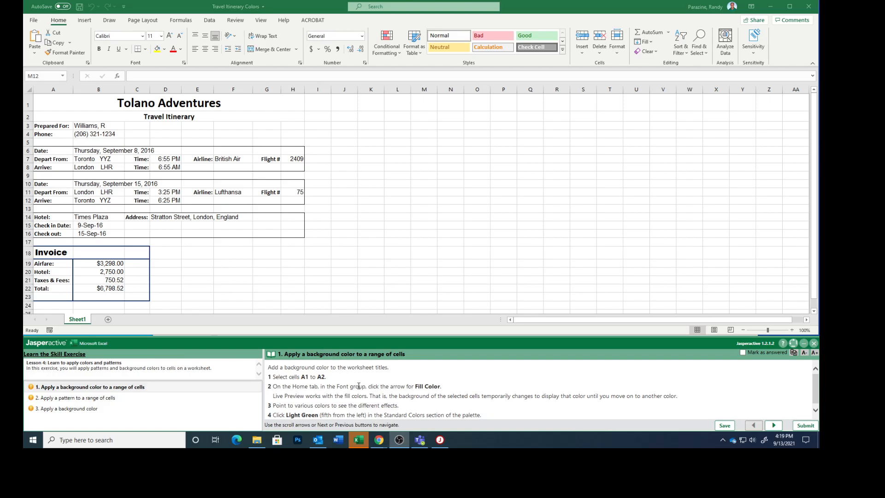
Step: Fill the worksheet title cells A1:A2 with Light Green, mark the first task as answered and open the second task
click(75, 102)
drag(64, 101, 61, 115)
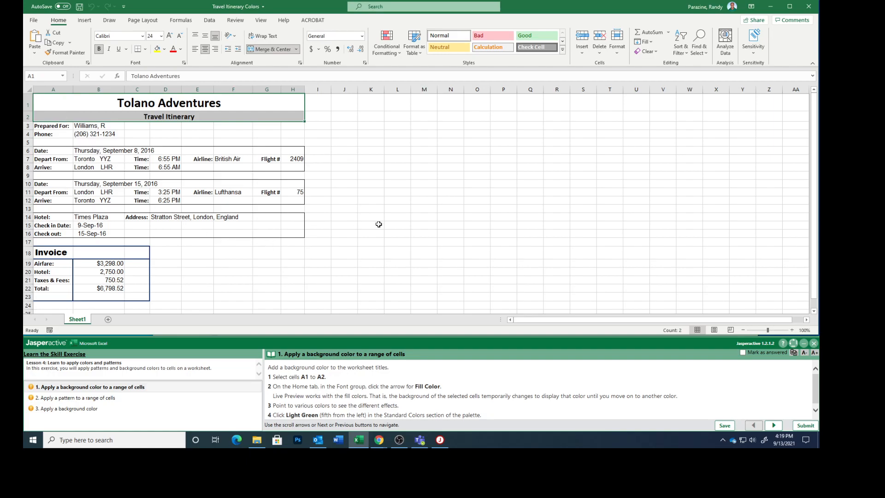
click(164, 49)
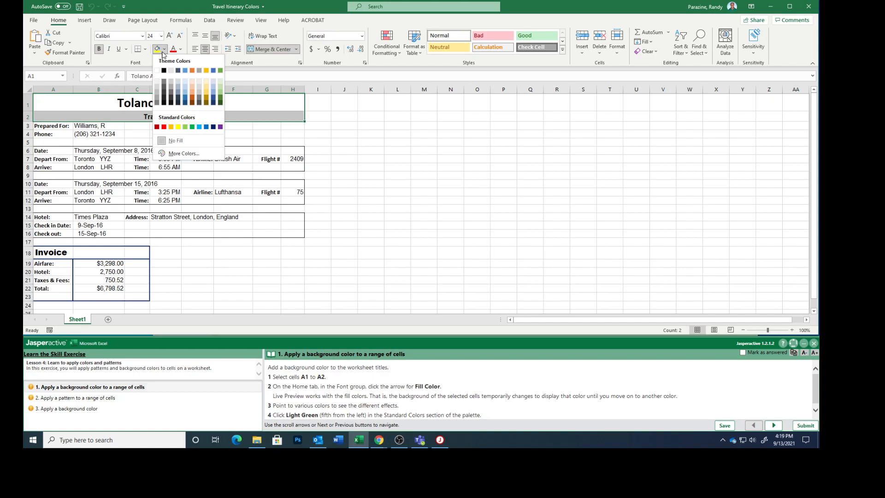
click(184, 127)
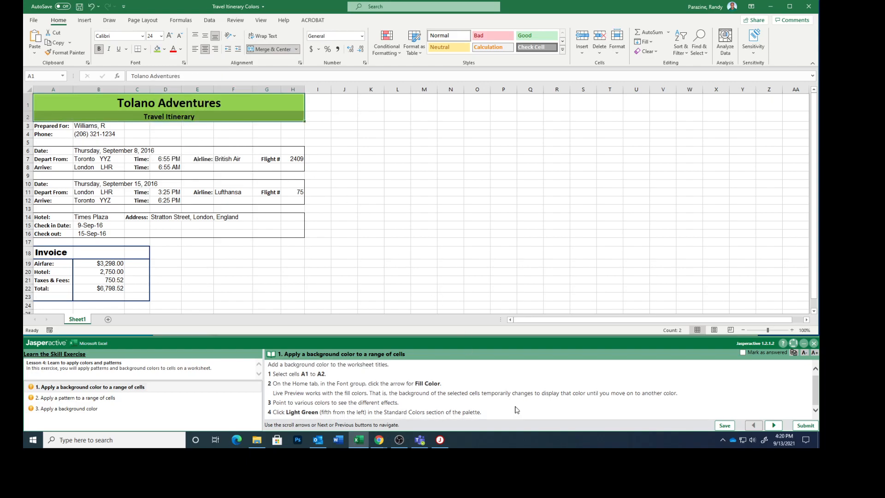
click(743, 352)
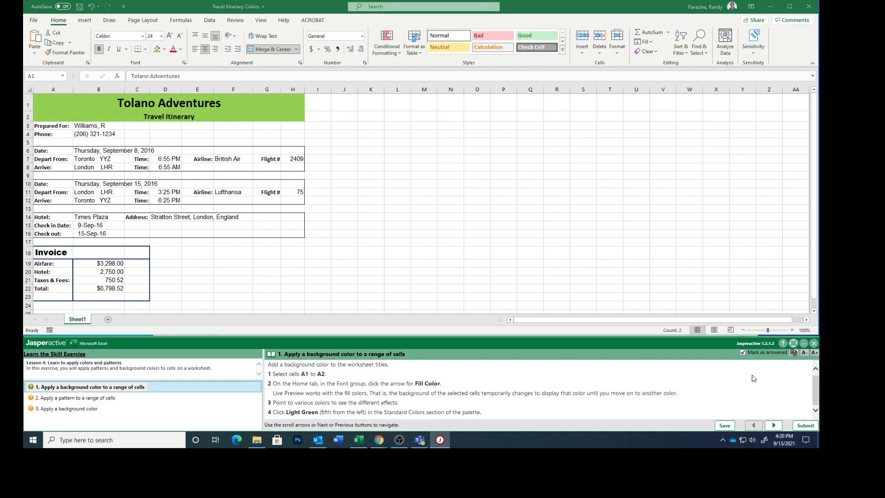
click(773, 424)
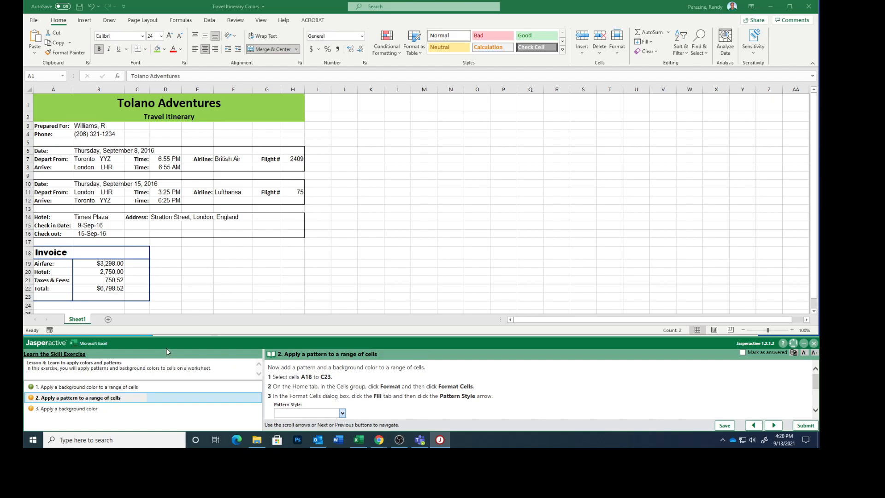
Step: Choose the 6.25% Gray pattern style in the Format Cells fill settings for the invoice range A18:C23
double_click(42, 252)
click(42, 251)
drag(42, 252, 131, 296)
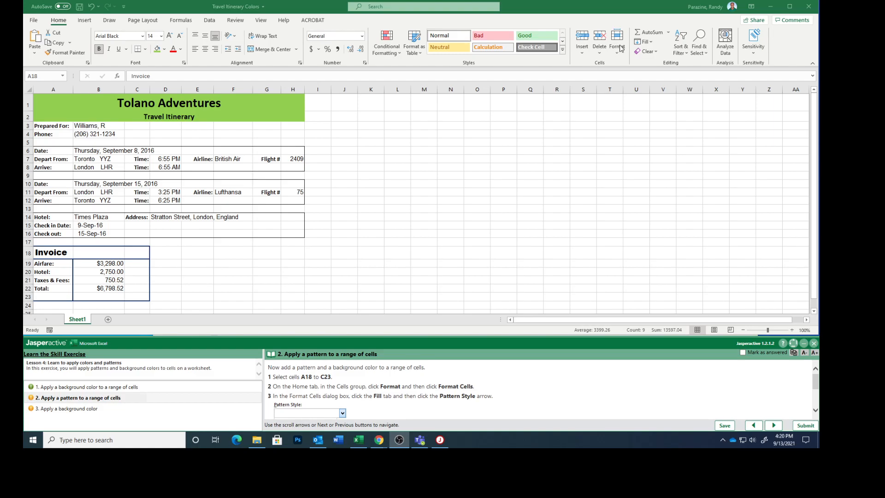
click(620, 37)
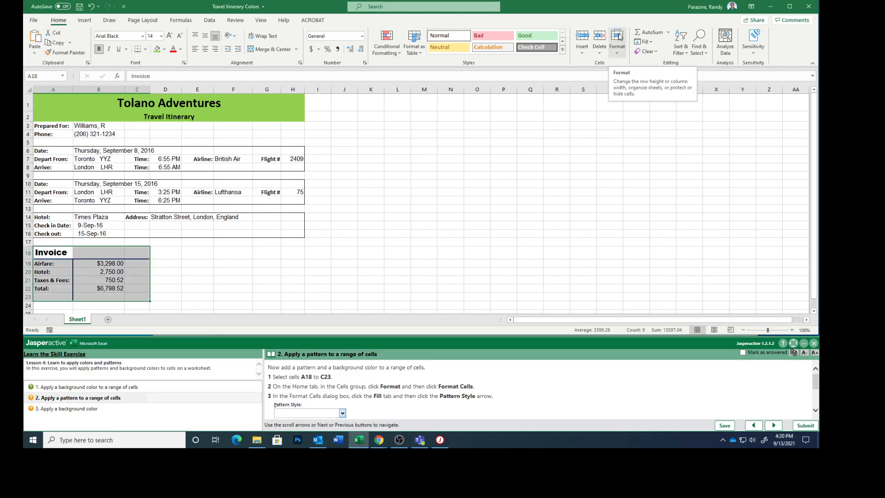
click(619, 37)
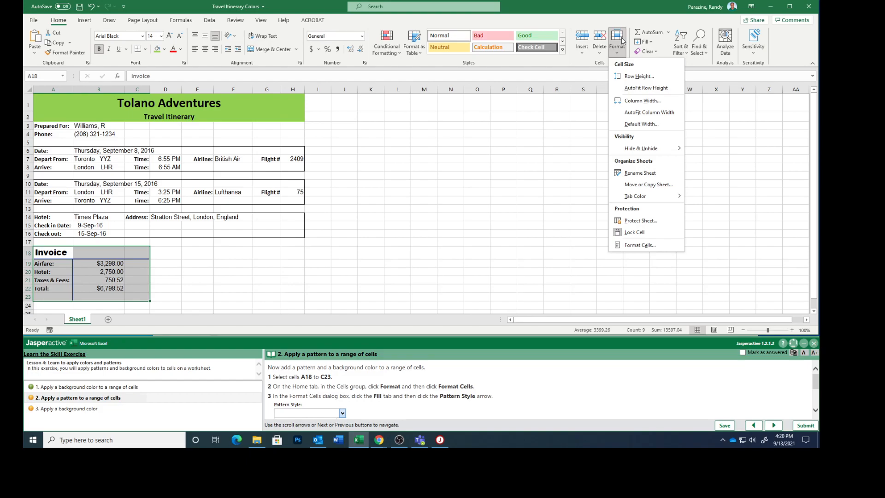
click(655, 247)
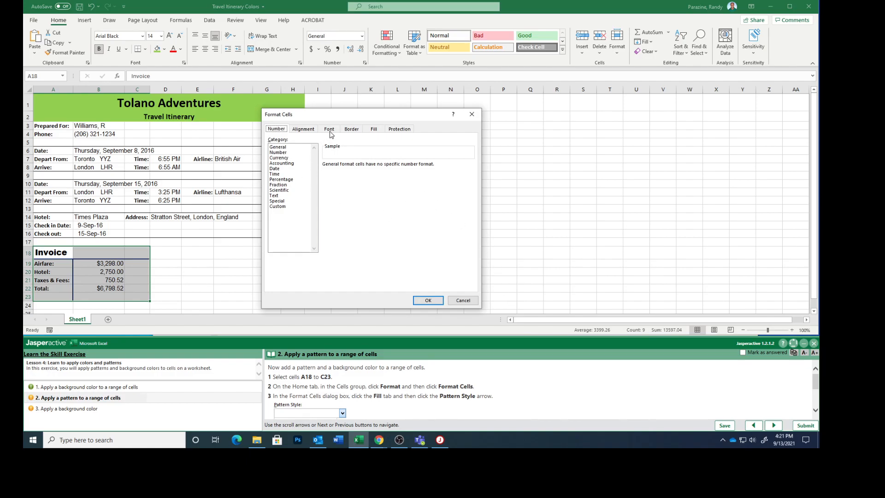
click(374, 130)
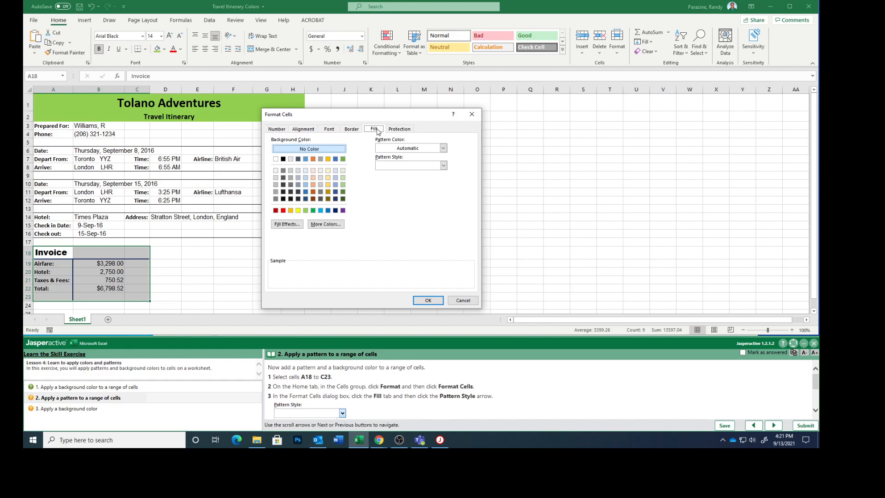
click(444, 165)
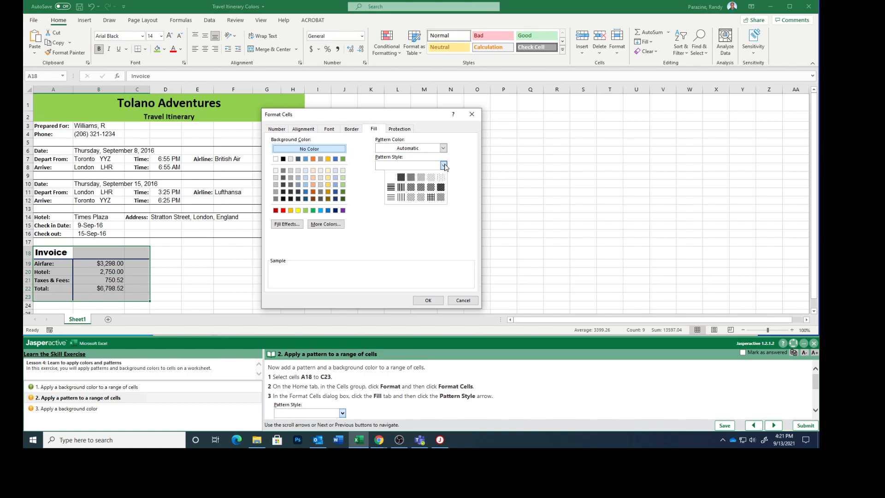
scroll(560, 395, down, 2)
scroll(560, 395, down, 1)
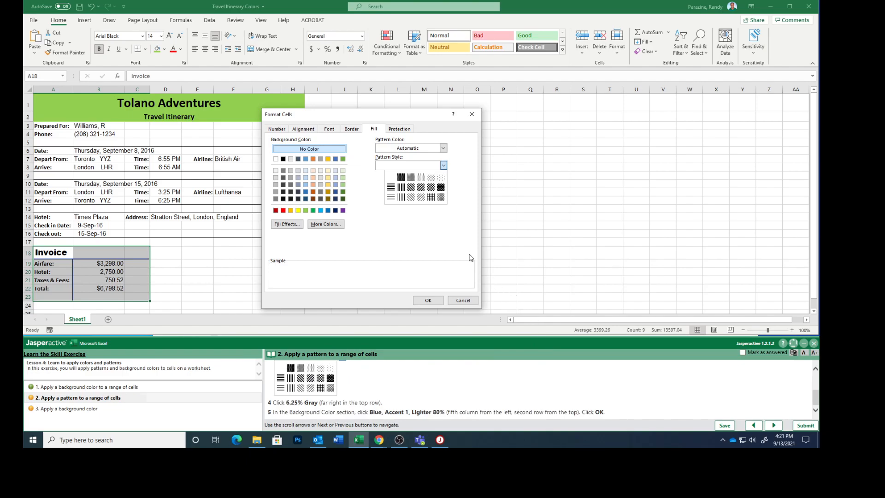
click(441, 178)
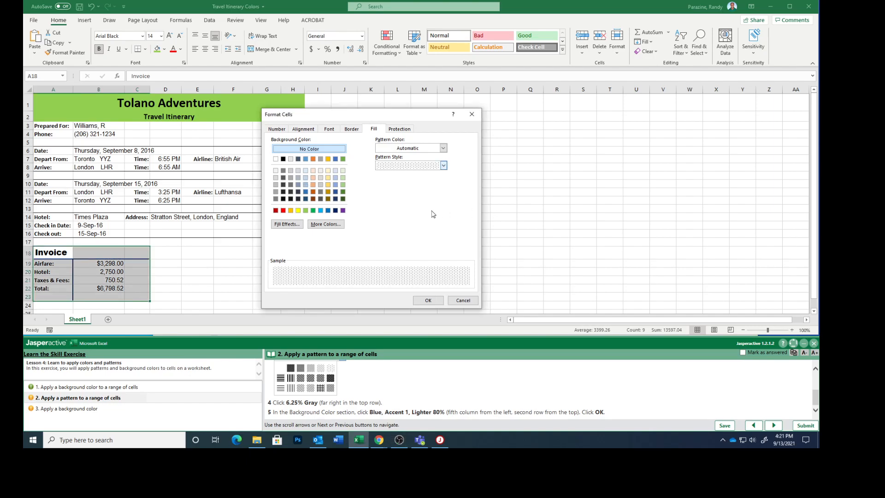
Step: Apply a light blue background behind the invoice pattern, and mark the second task as answered to continue to the third
click(305, 177)
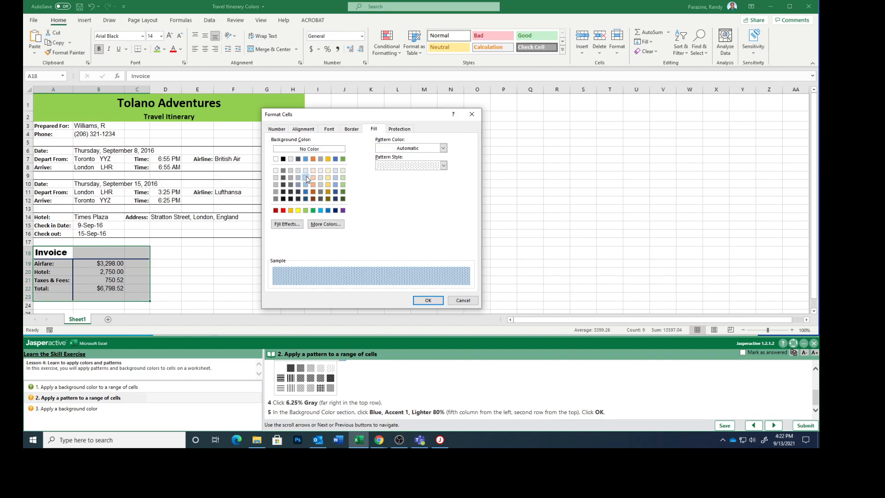
click(429, 301)
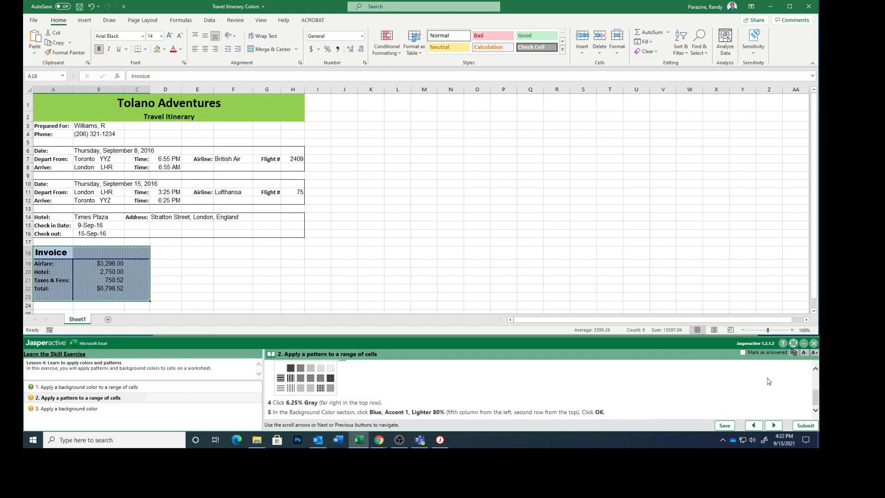
click(743, 352)
click(773, 425)
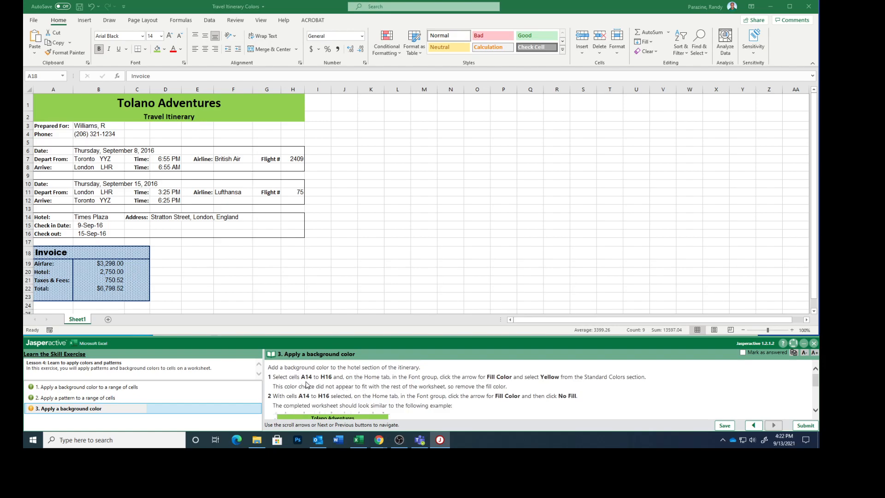
Step: Fill the hotel section A14:H16 with standard Yellow and clear it again with No Fill
click(42, 217)
click(43, 216)
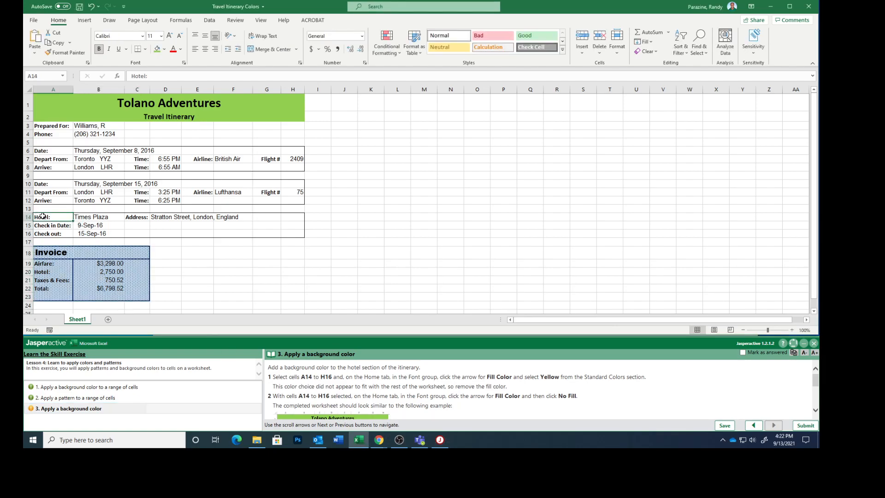
drag(43, 216, 285, 232)
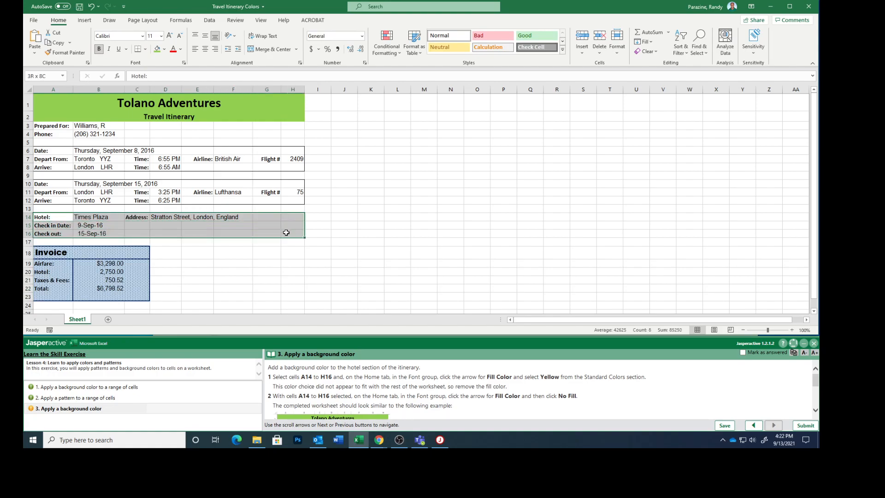
drag(286, 232, 286, 232)
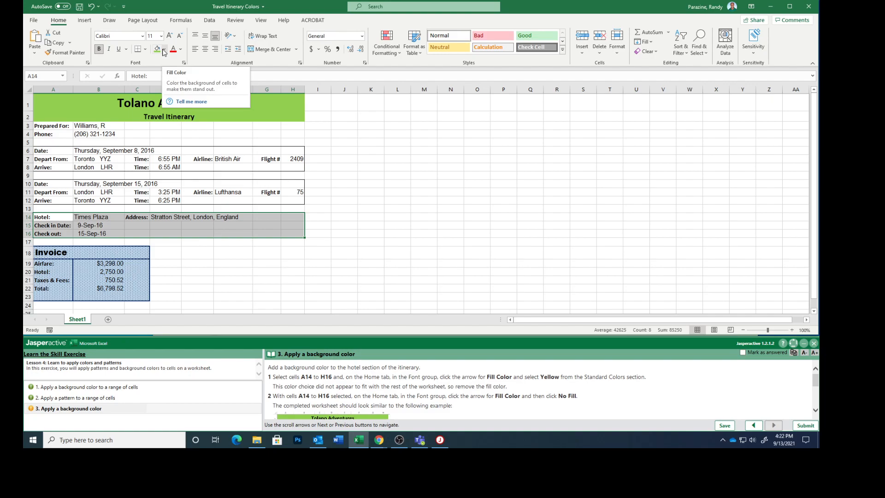
click(164, 51)
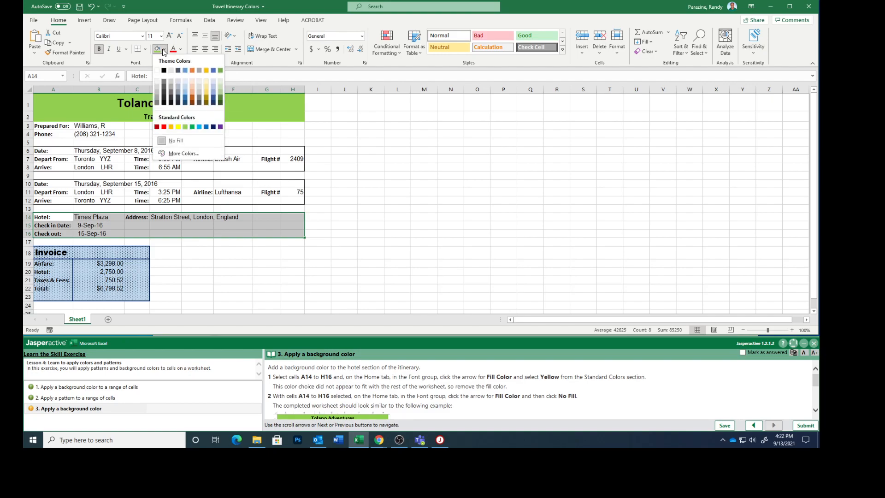
click(178, 127)
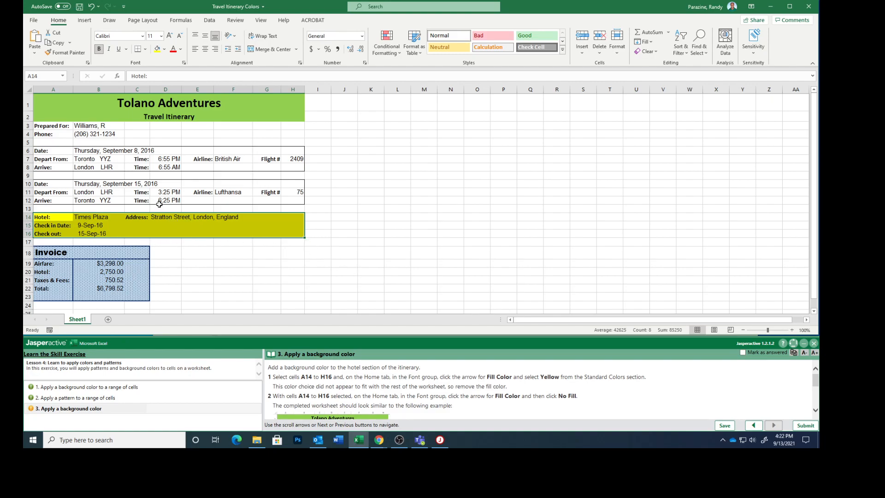
click(164, 49)
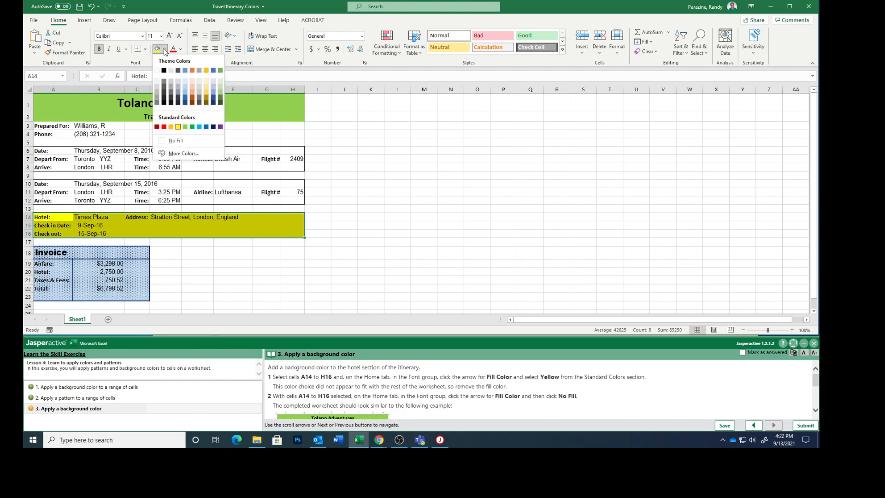
click(171, 143)
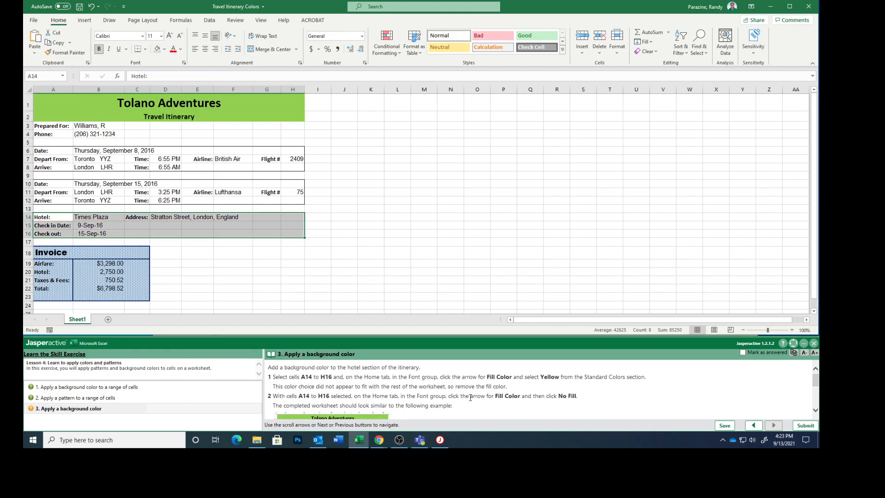
Step: Check the enlarged example of the completed worksheet, mark the third task as answered and start submitting the exercise
scroll(430, 395, down, 3)
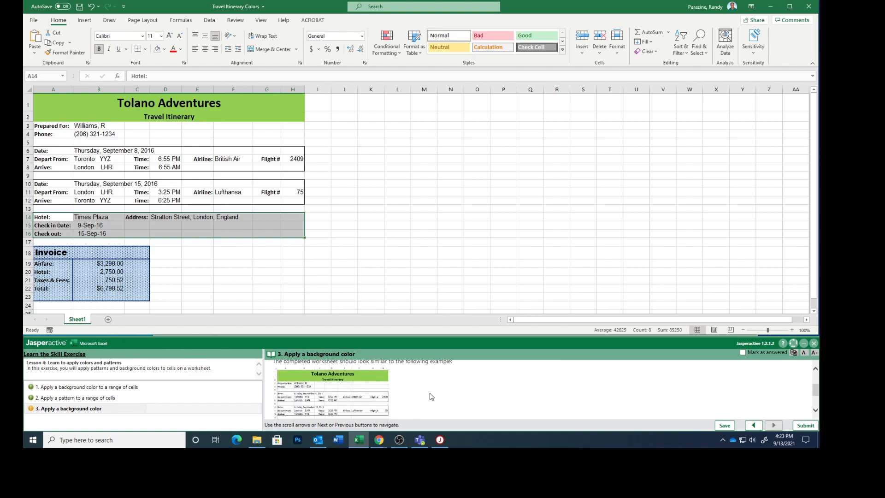
scroll(430, 395, down, 3)
click(346, 373)
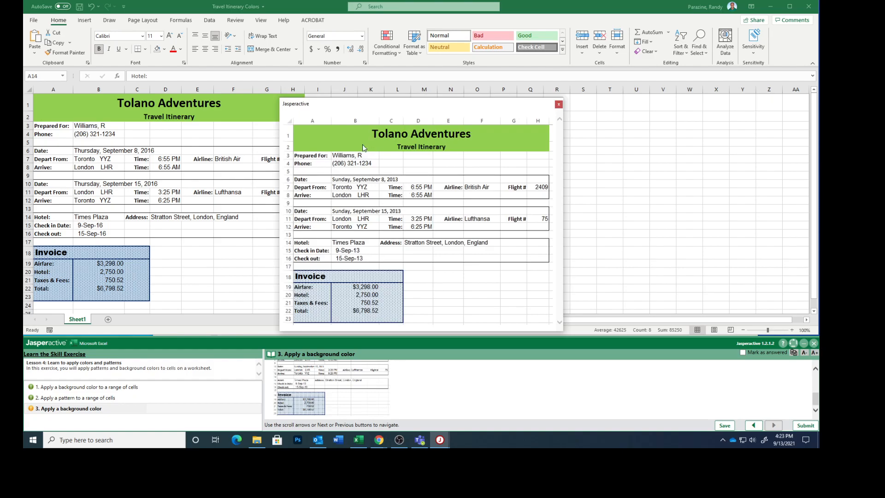
click(559, 105)
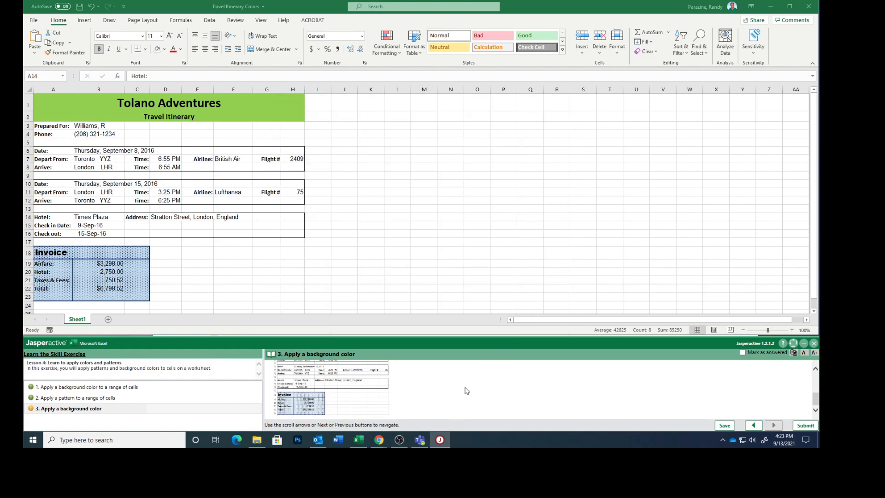
click(742, 352)
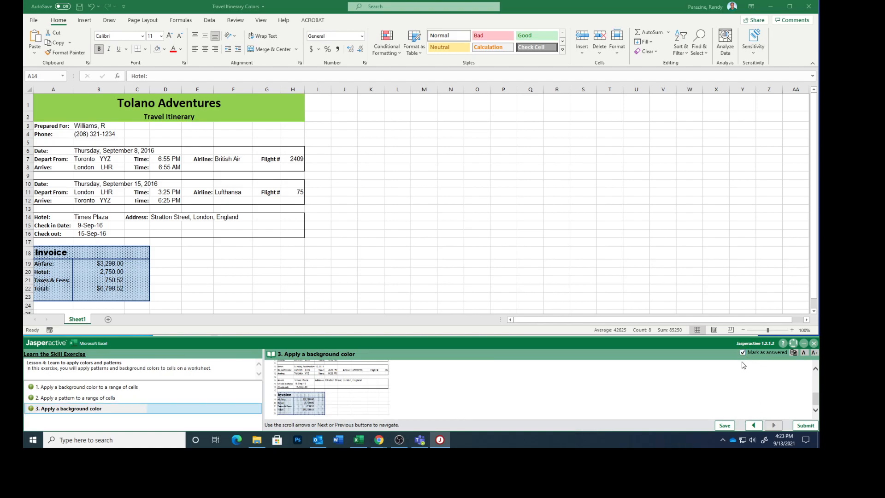
click(802, 425)
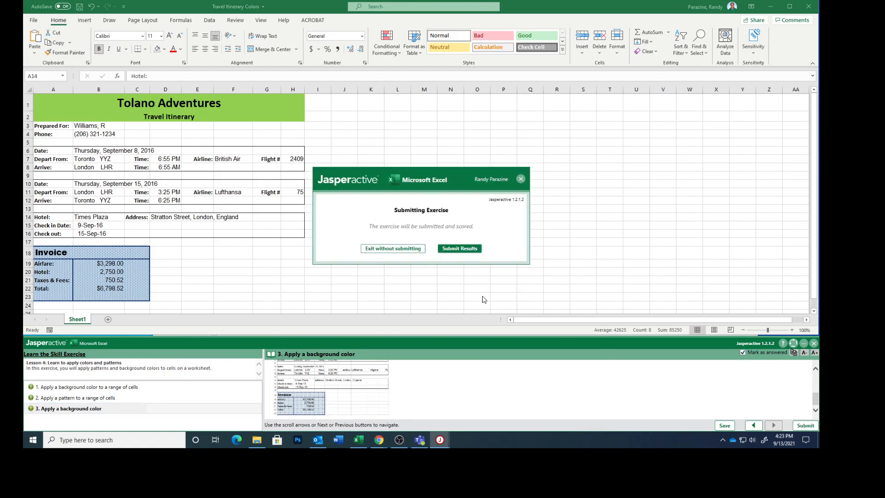